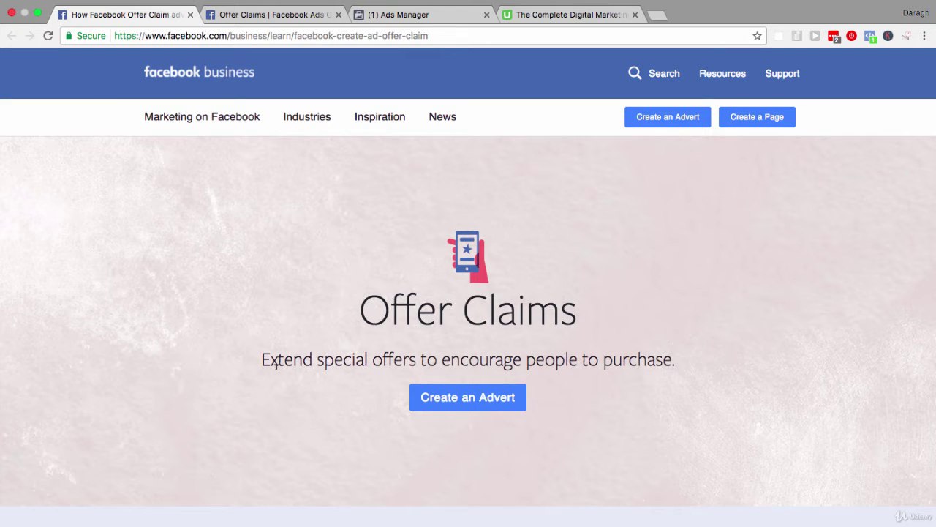
Look over the Offer Claims introduction, the ads guide page for offer claims and the marketing objectives in Ads Manager
left_click_drag(356, 322, 604, 324)
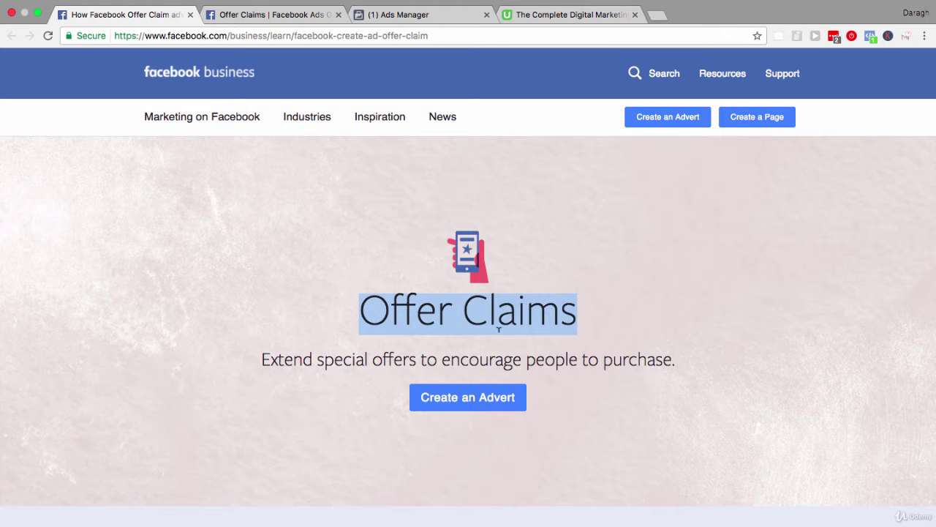
left_click(311, 21)
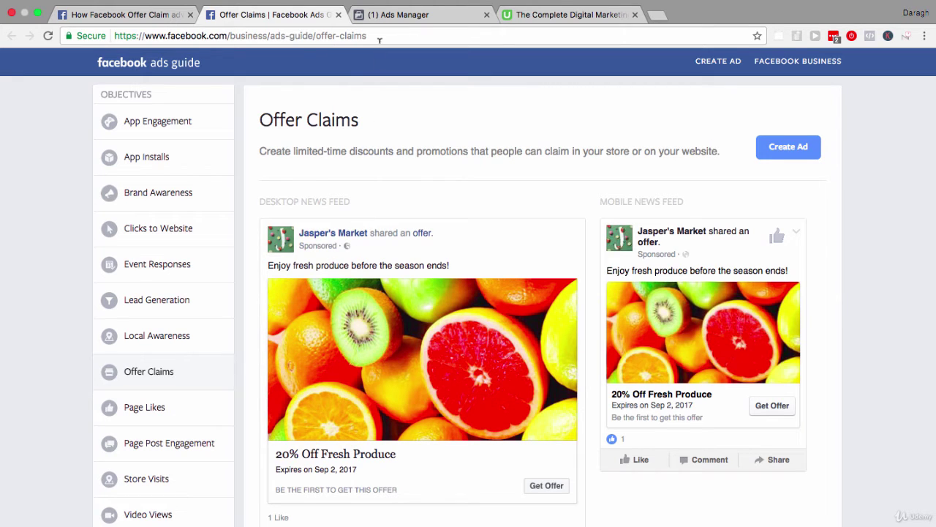
left_click(419, 18)
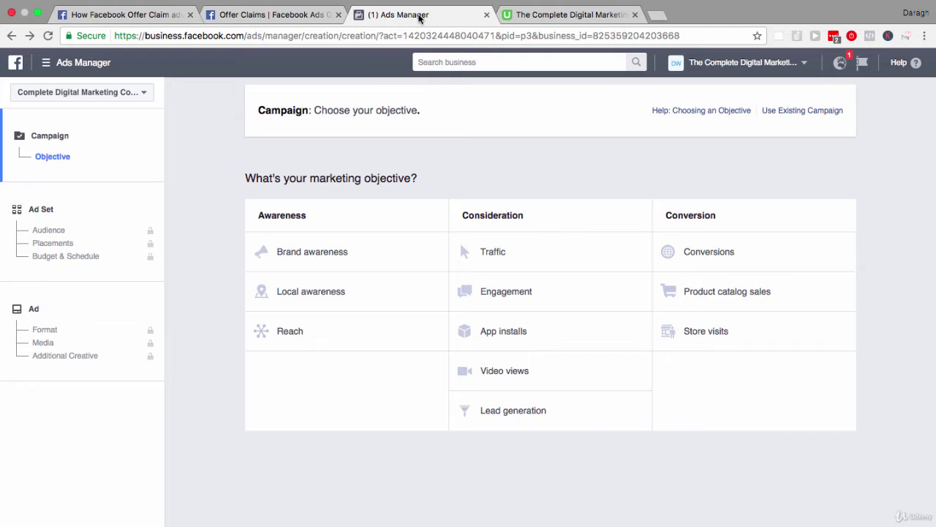
left_click(161, 15)
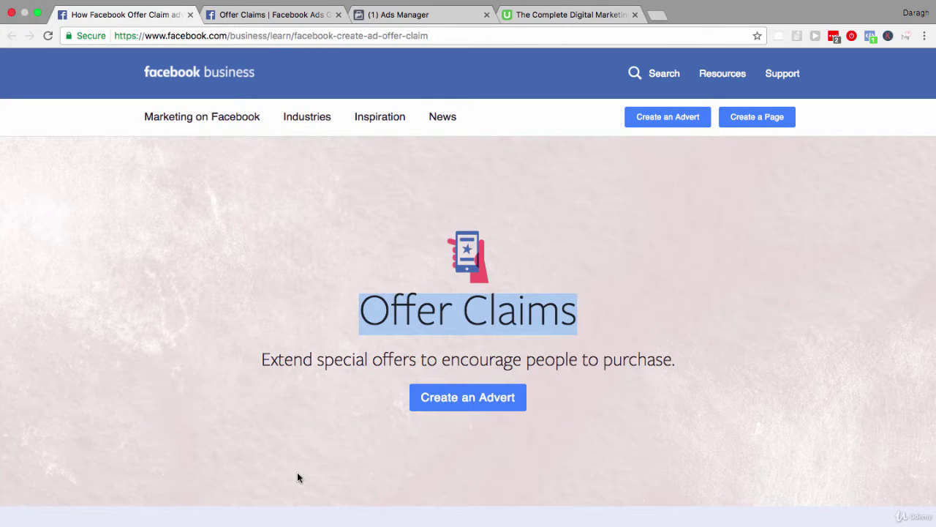
left_click(310, 475)
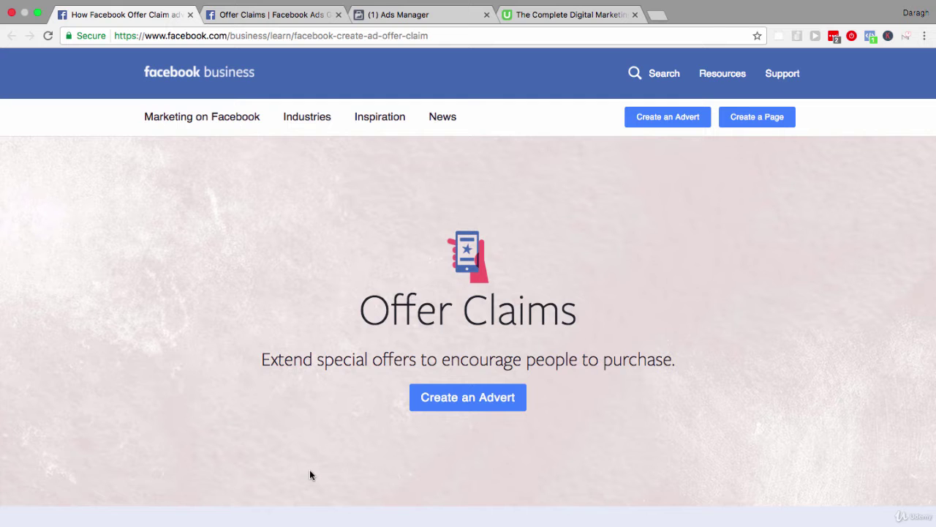
Read the Offer Claims page's sections on deals, reaching new people and automatic reminders, and examine the ads guide's example offer ads
scroll(310, 476, "down", 4)
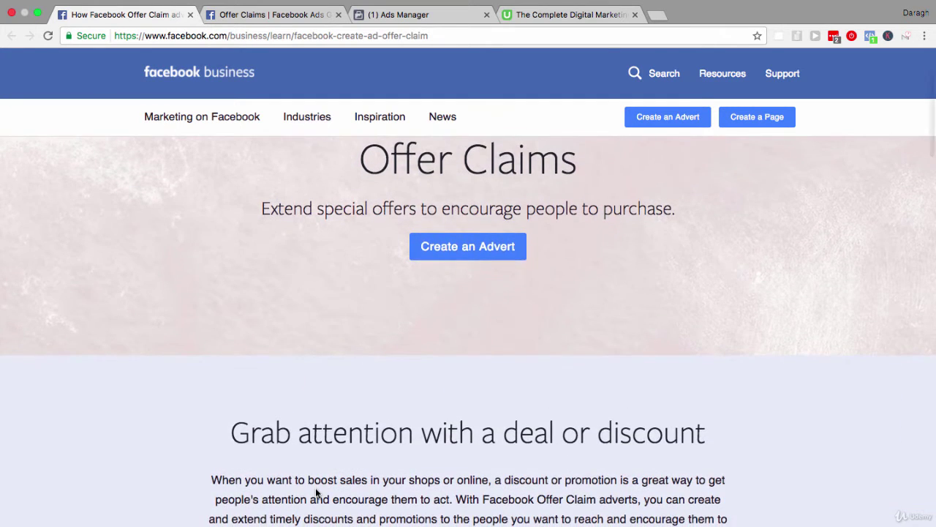
left_click_drag(239, 434, 493, 447)
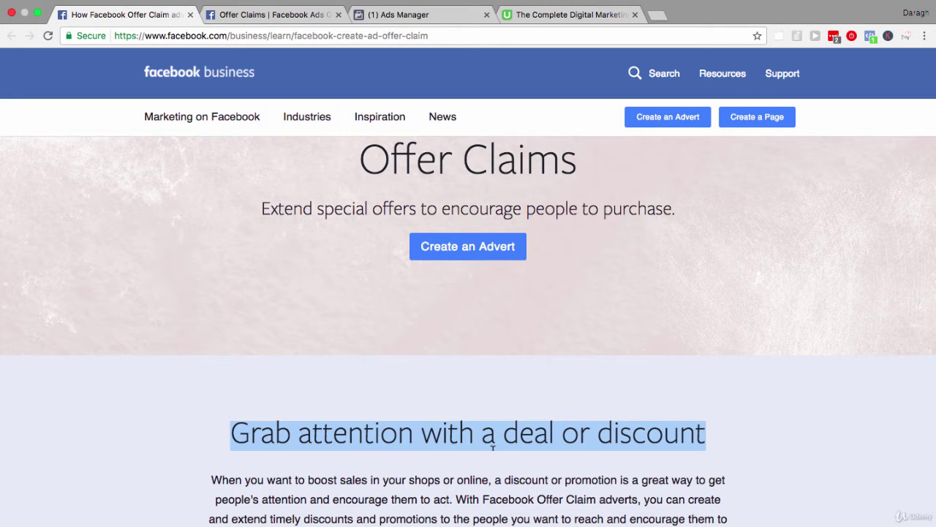
left_click(393, 411)
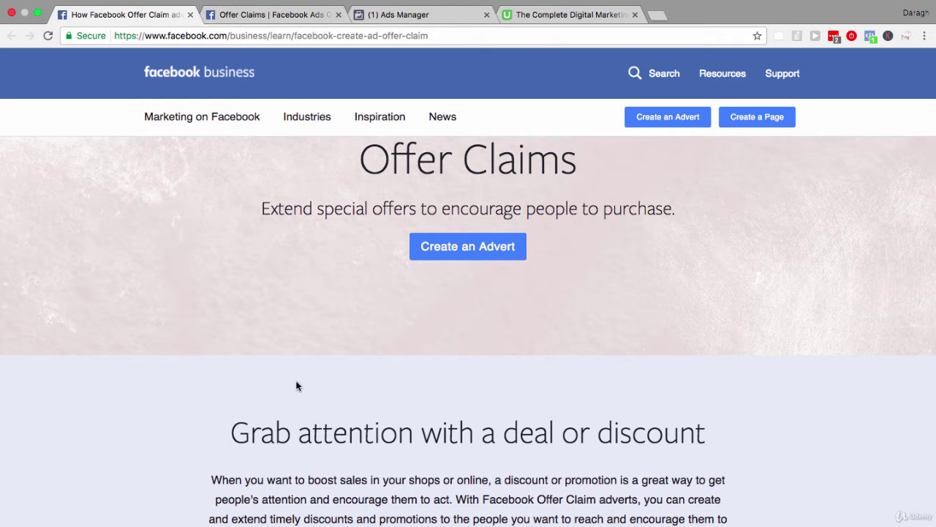
scroll(239, 372, "down", 5)
scroll(238, 372, "down", 10)
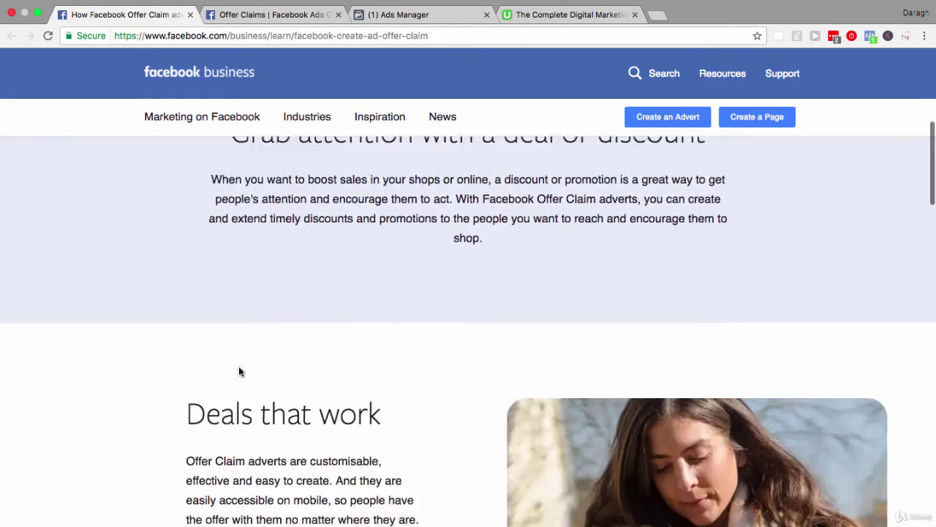
scroll(238, 364, "down", 3)
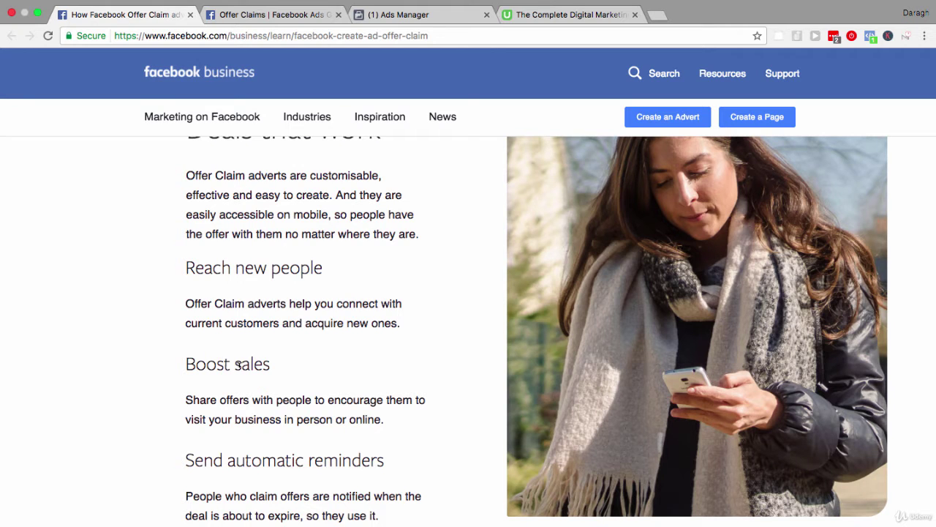
left_click_drag(184, 269, 331, 268)
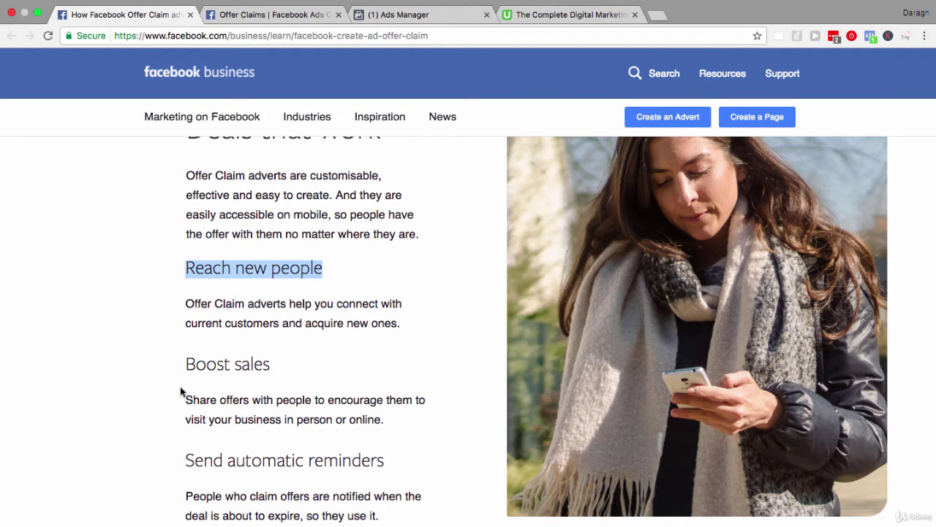
scroll(182, 392, "down", 2)
left_click(159, 408)
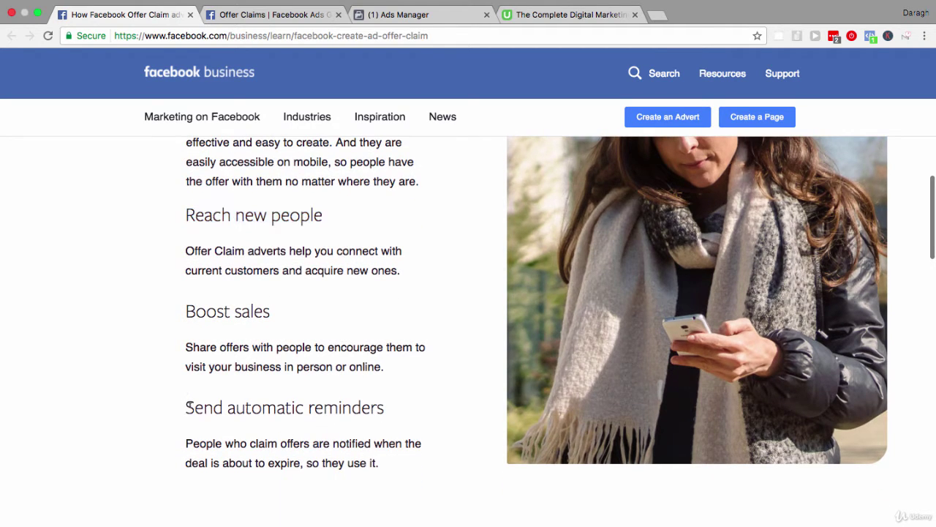
left_click_drag(191, 405, 410, 406)
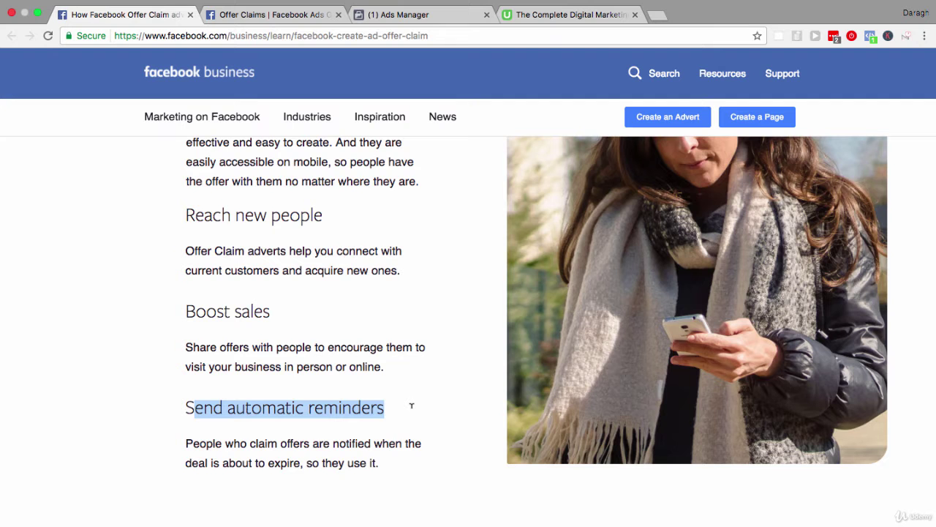
scroll(411, 406, "up", 15)
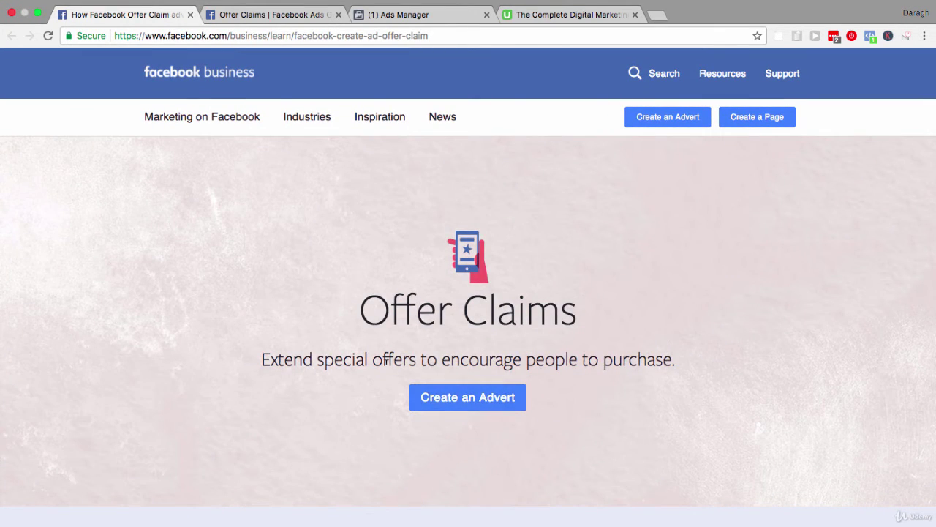
left_click(313, 14)
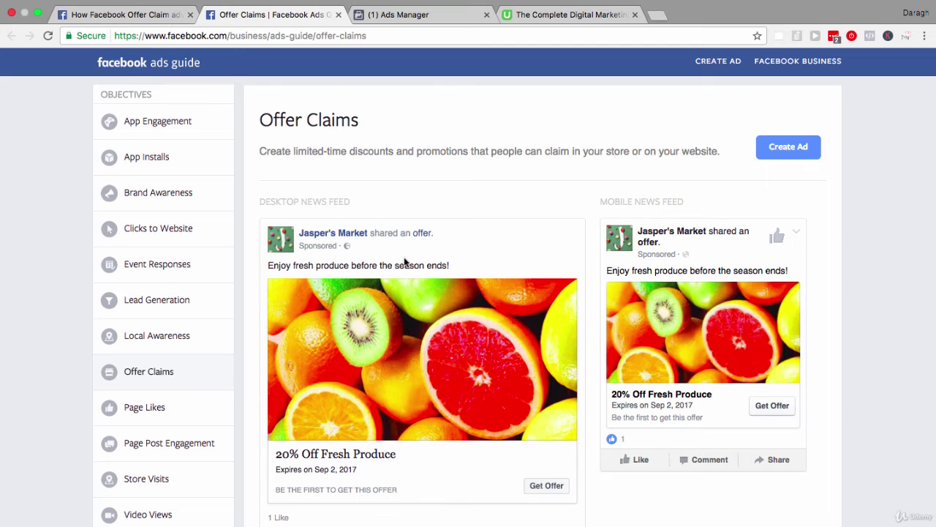
Switch to Ads Manager and continue to the ad set with Traffic as the marketing objective and campaign name
left_click(399, 15)
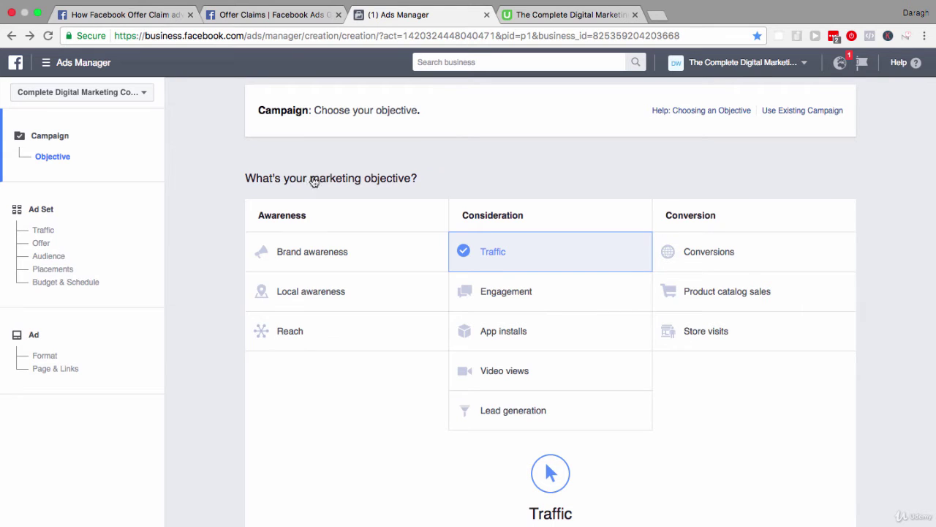
left_click_drag(310, 180, 439, 180)
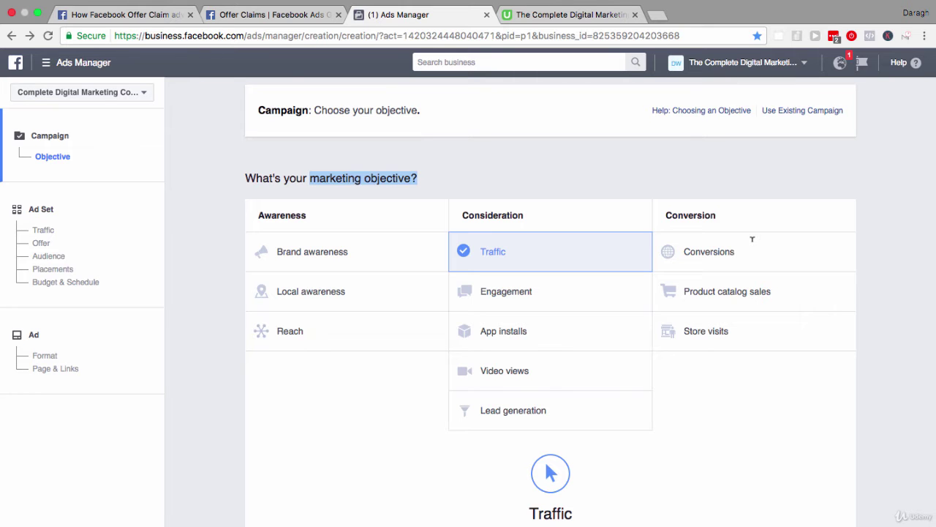
scroll(604, 242, "down", 3)
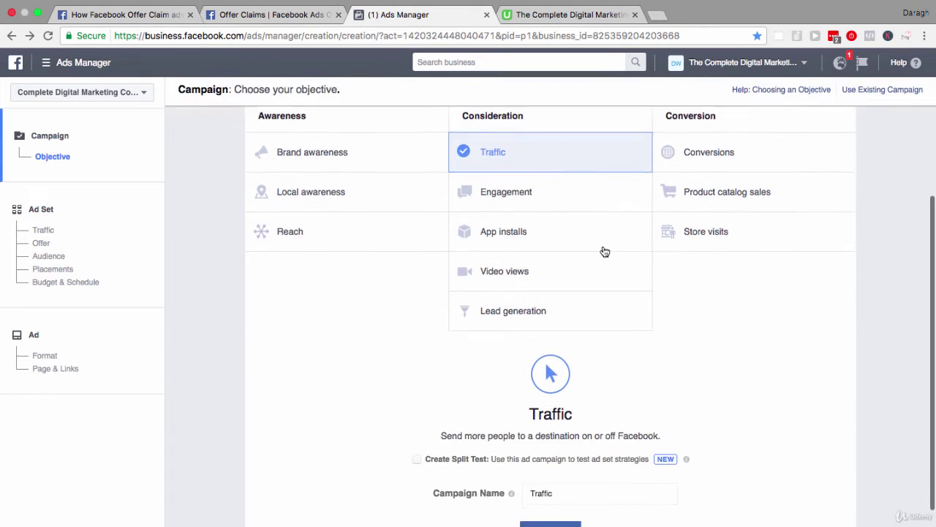
mouse_move(436, 191)
left_click(550, 524)
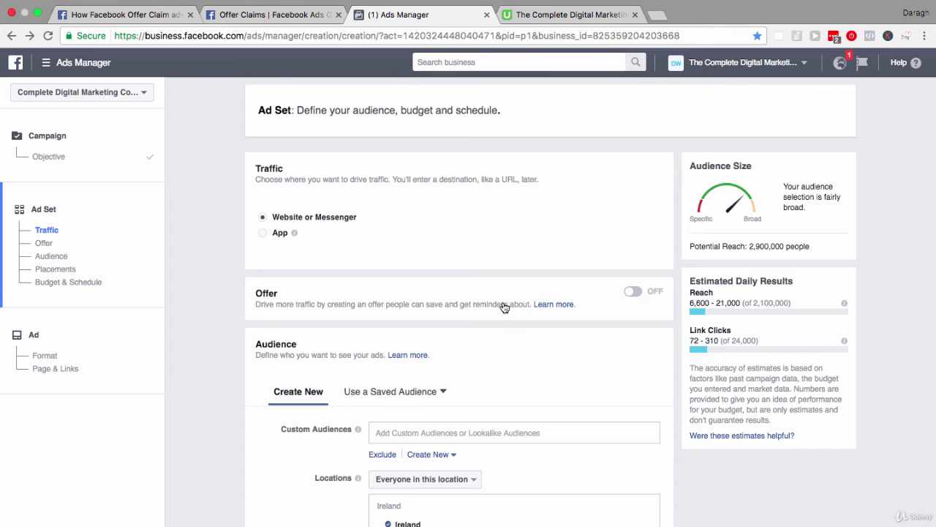
Turn on the ad set's offer option and start a new offer for The Complete Digital Marketing Course, checking its notification example
left_click(634, 296)
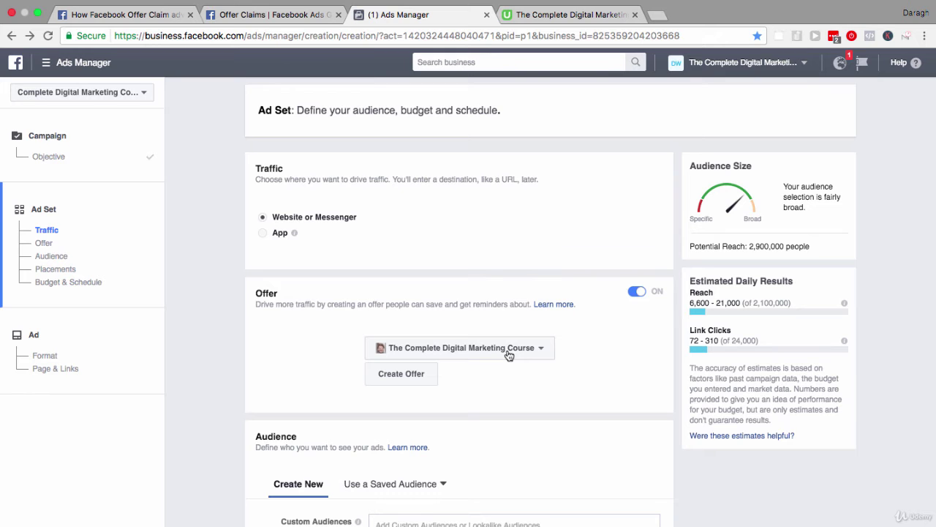
left_click(427, 375)
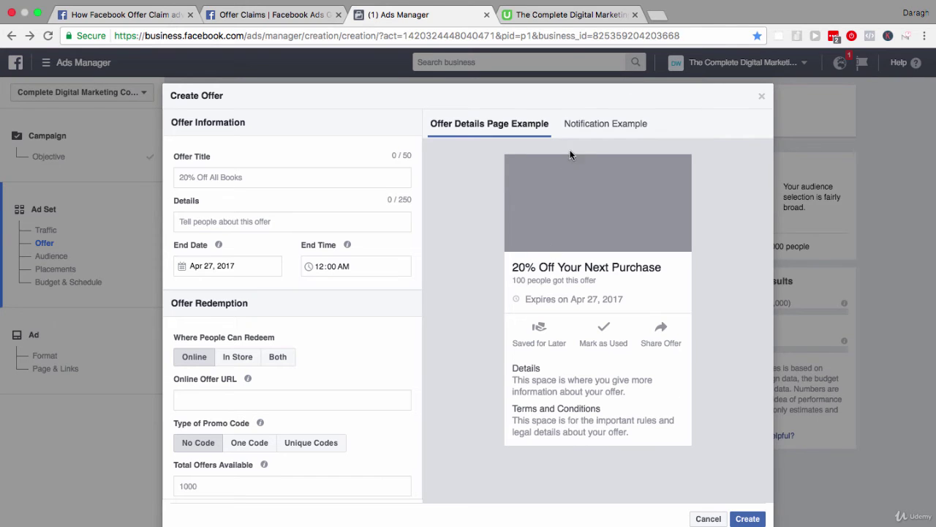
left_click(583, 126)
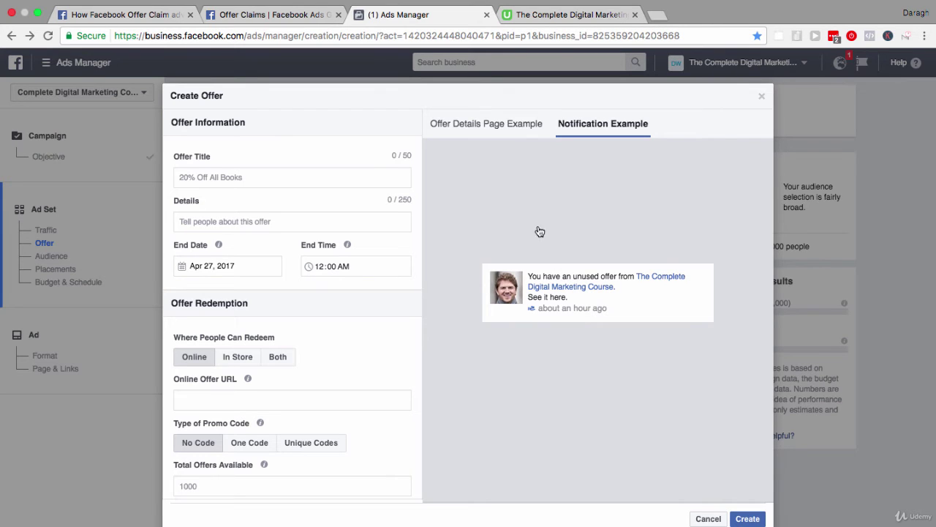
left_click(510, 130)
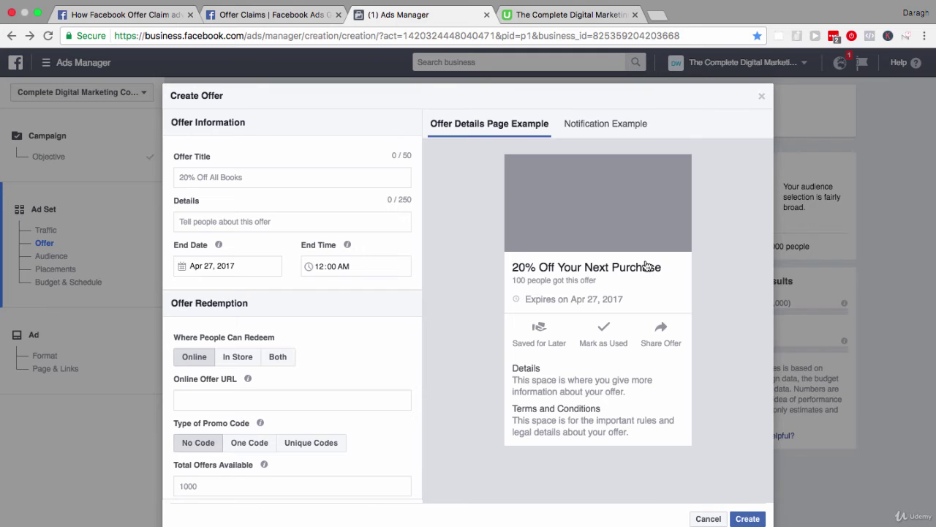
Enter "20% Off" as the offer title
left_click(279, 174)
type("20 %")
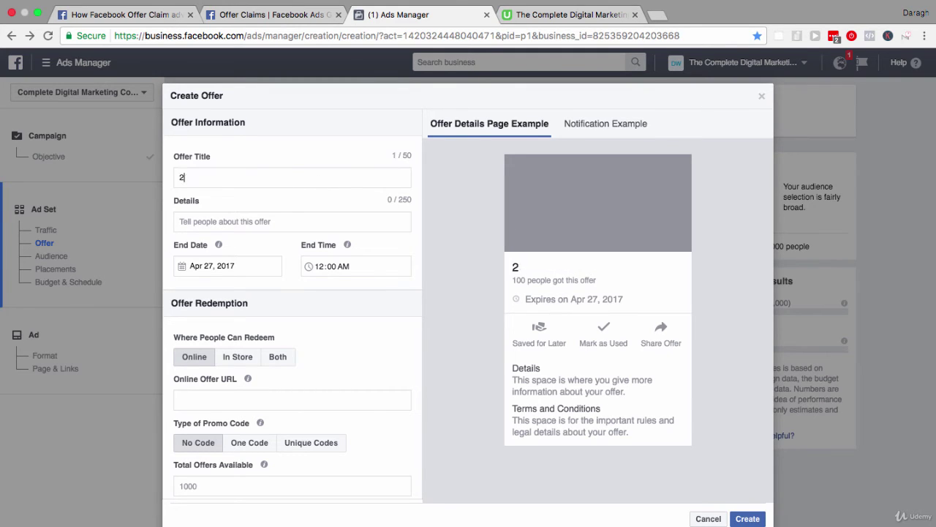
key("BackSpace")
key("BackSpace")
type("% Off")
Fill in the offer details with "Learn about..before offer explires"
left_click(257, 215)
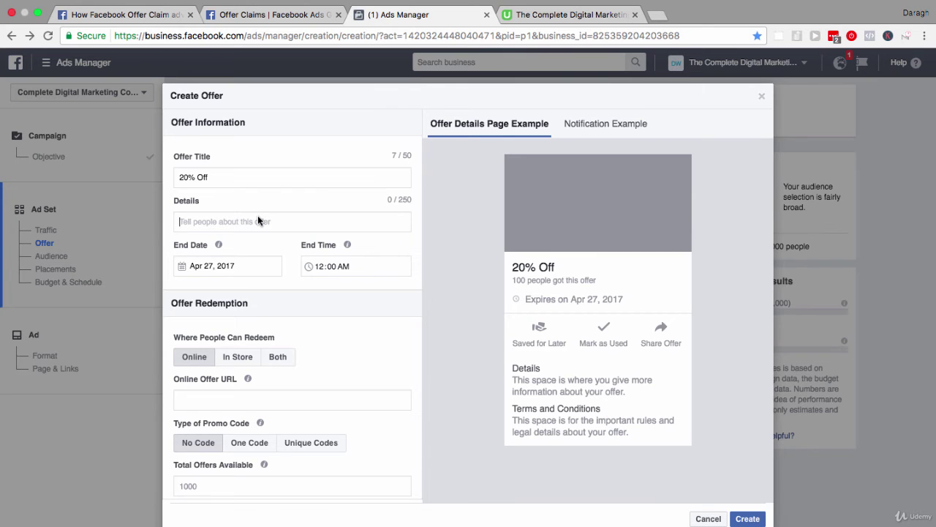
type("Learn abou")
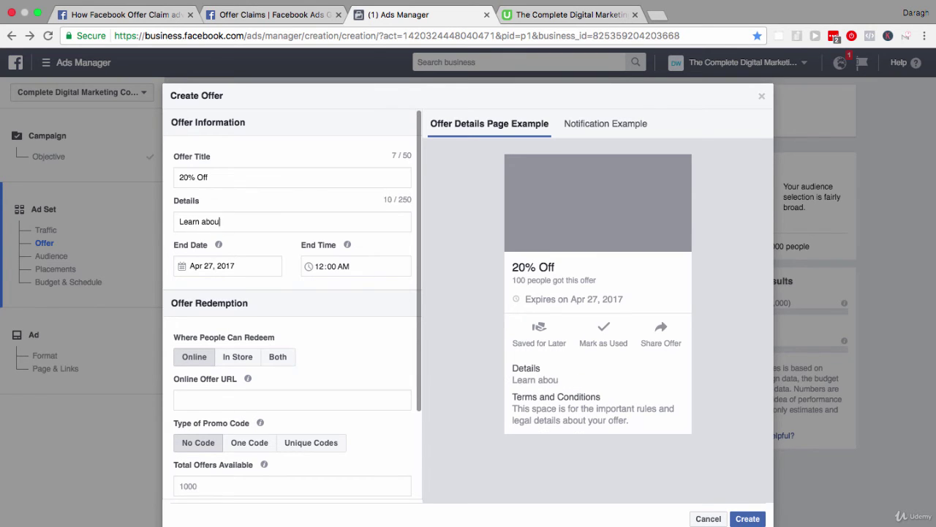
type("t..before offer explores")
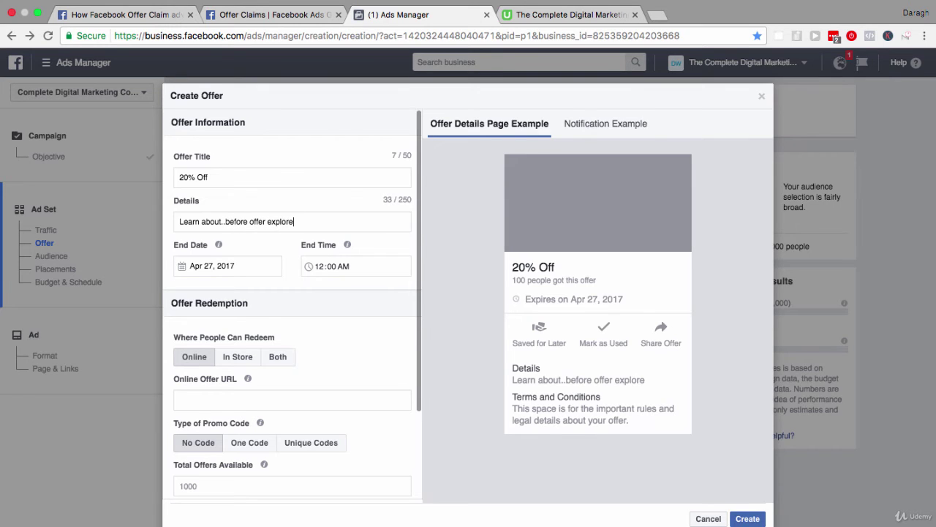
key("BackSpace")
key("BackSpace")
key("BackSpace")
key("BackSpace")
type("ires")
Paste the Udemy course's BLOG40 coupon link as the online offer URL and highlight its coupon code part
scroll(305, 285, "down", 2)
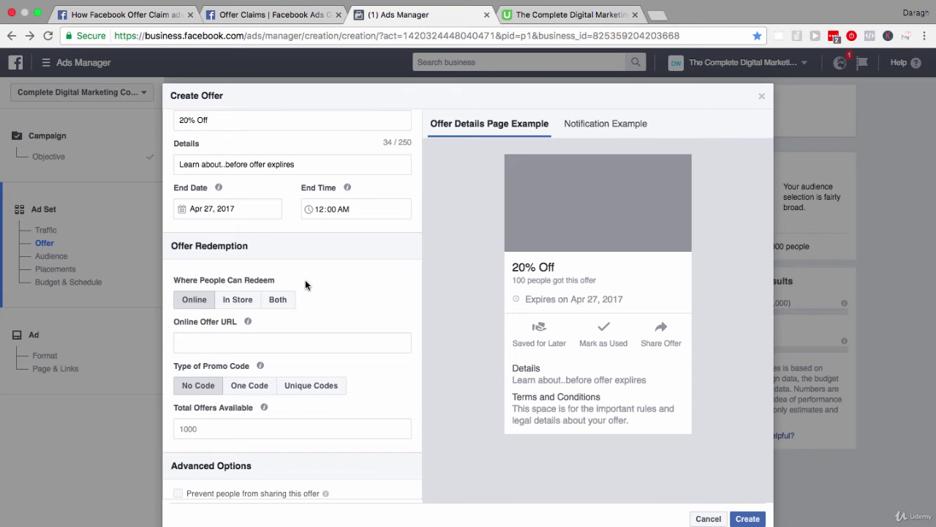
scroll(305, 284, "down", 2)
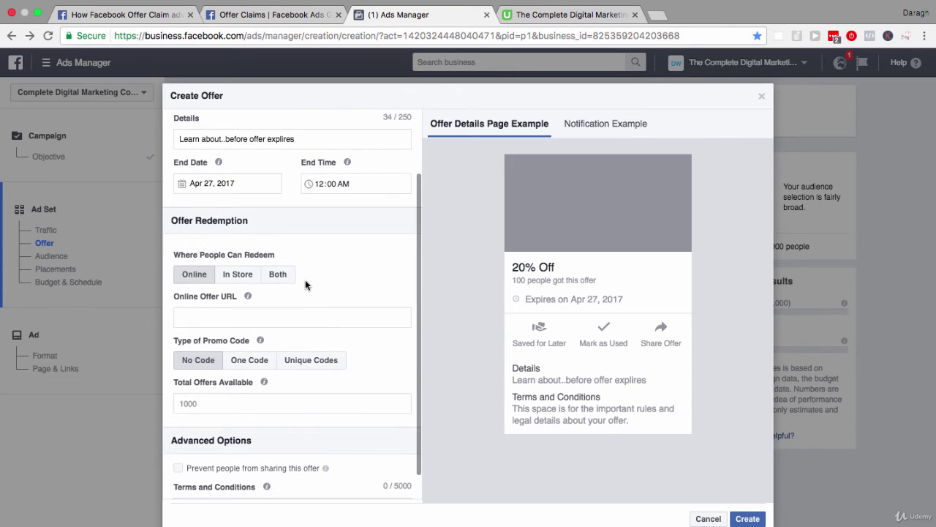
left_click(248, 311)
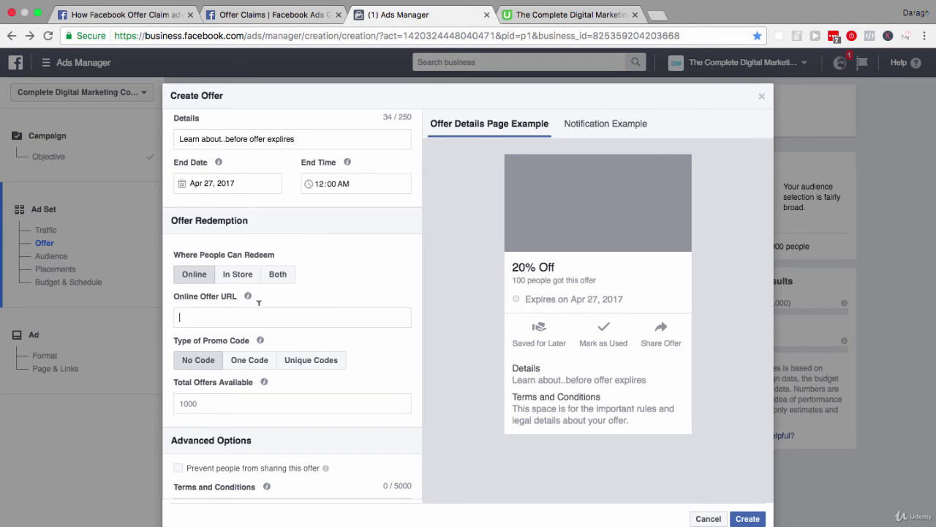
left_click(540, 12)
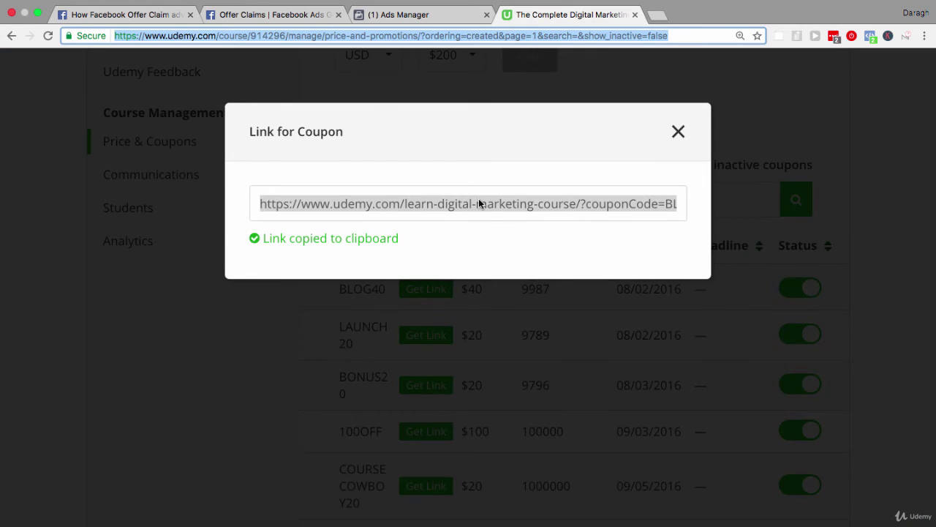
triple_click(478, 199)
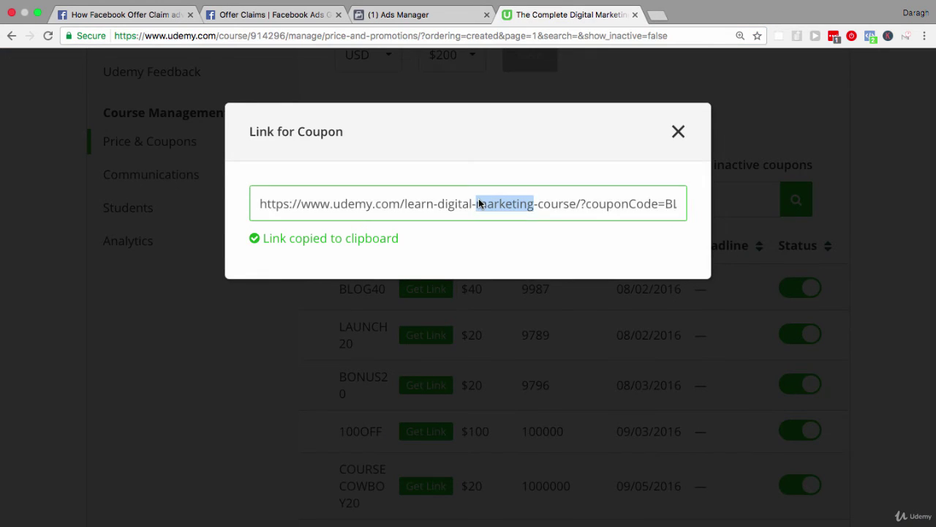
left_click(445, 16)
left_click(258, 313)
key("ctrl+v")
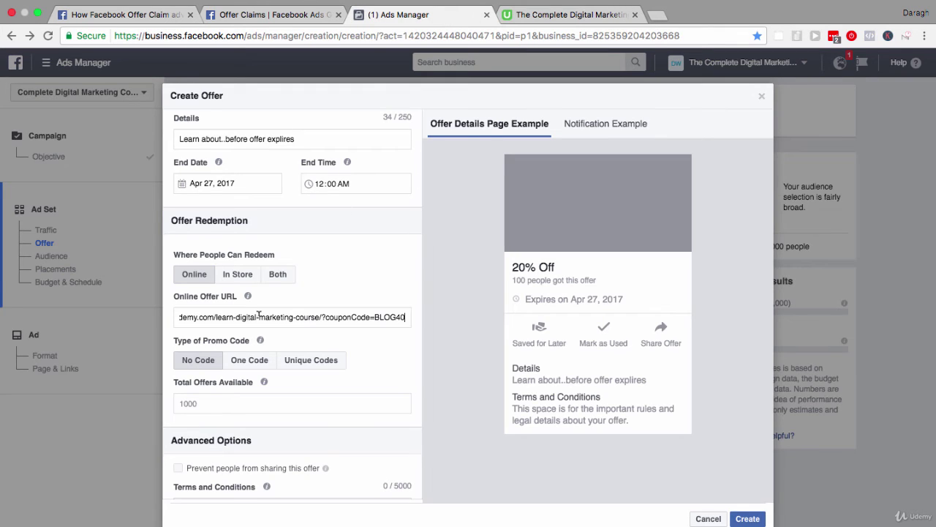
left_click_drag(326, 316, 407, 320)
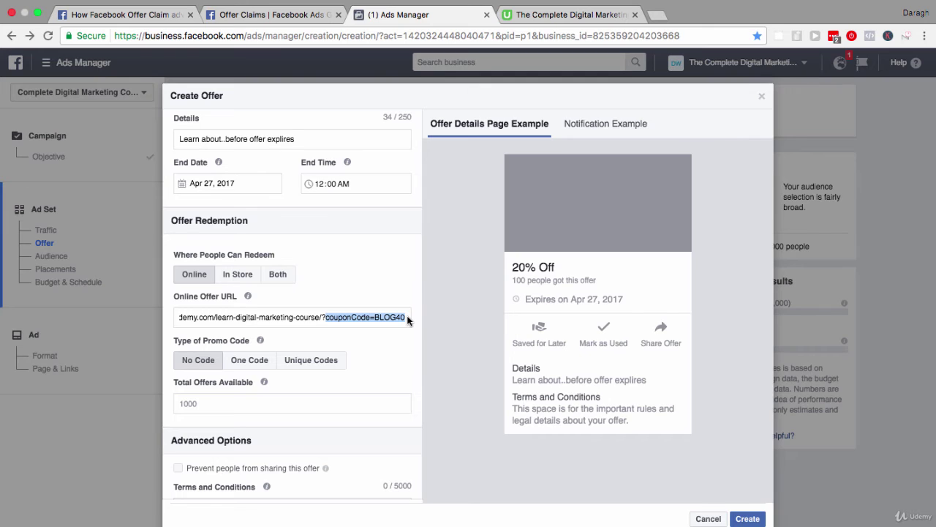
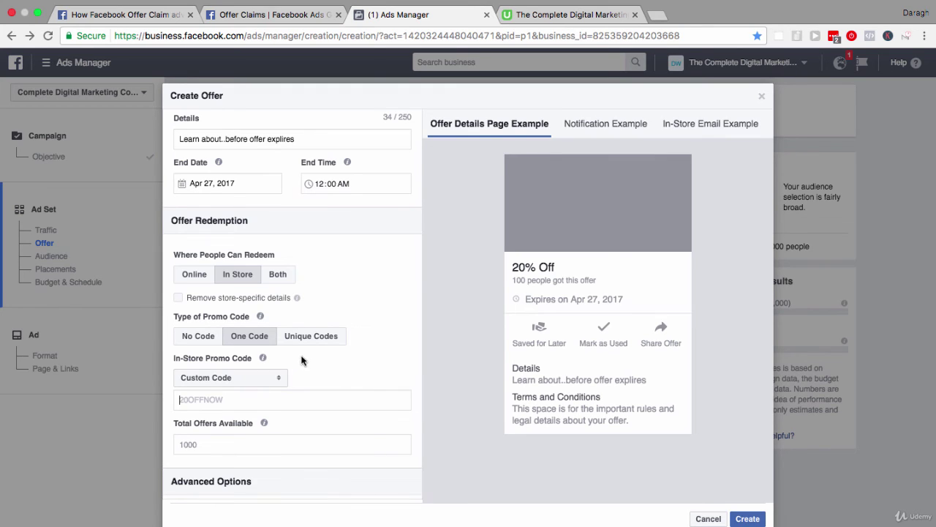
Set the in-store offer to use no promo code, limit it to 1000 total offers, and check the sharing restriction's help text
left_click(203, 339)
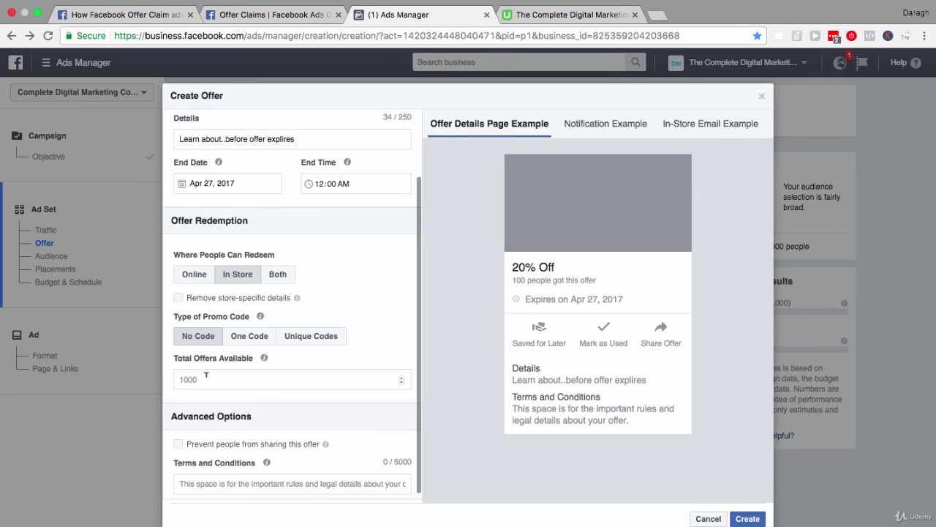
left_click(205, 375)
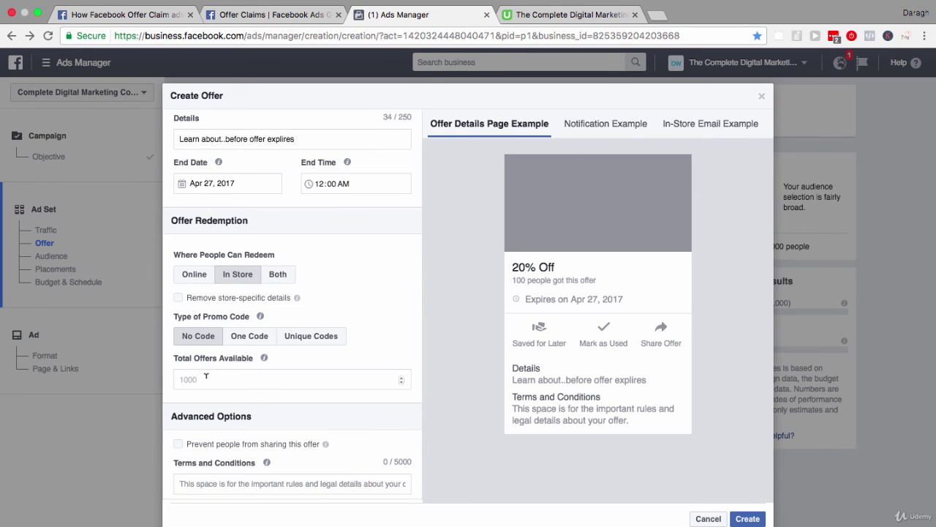
type("1000")
mouse_move(322, 444)
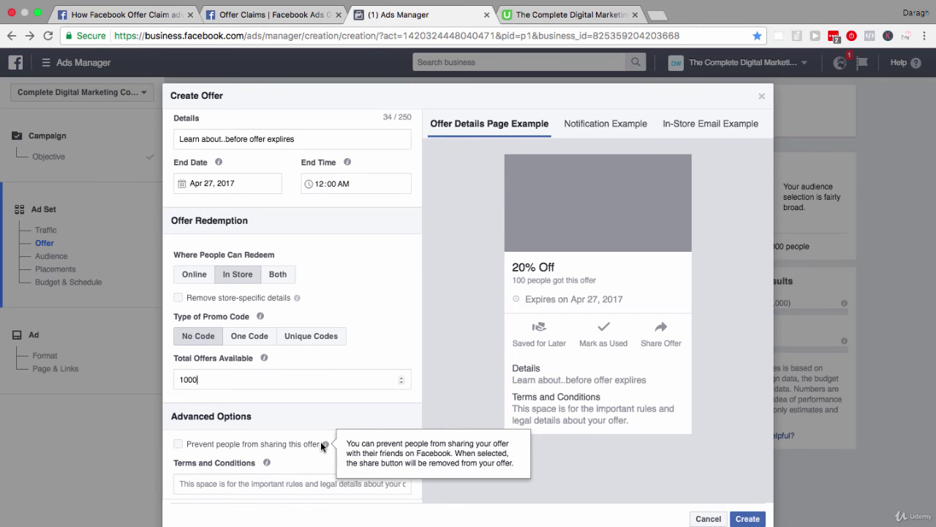
left_click(250, 483)
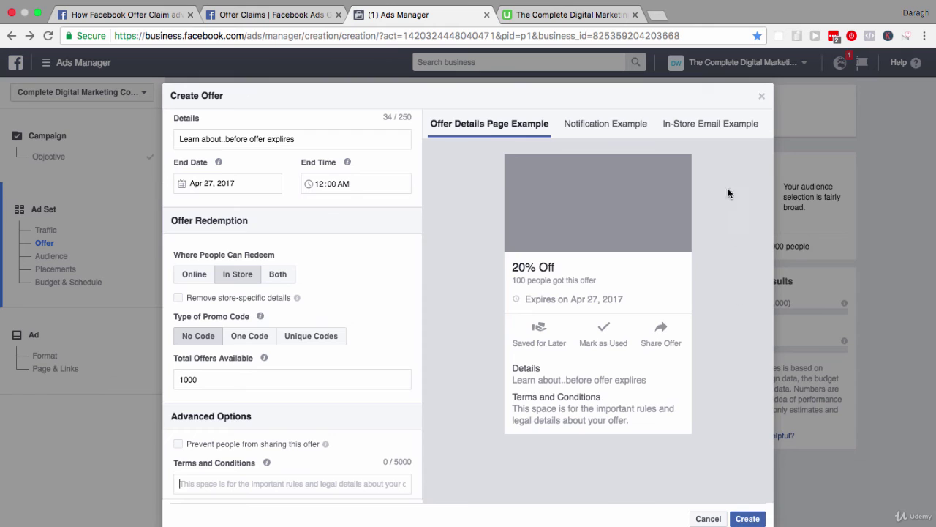
Preview the offer's in-store email and details page examples and create the offer
left_click(730, 126)
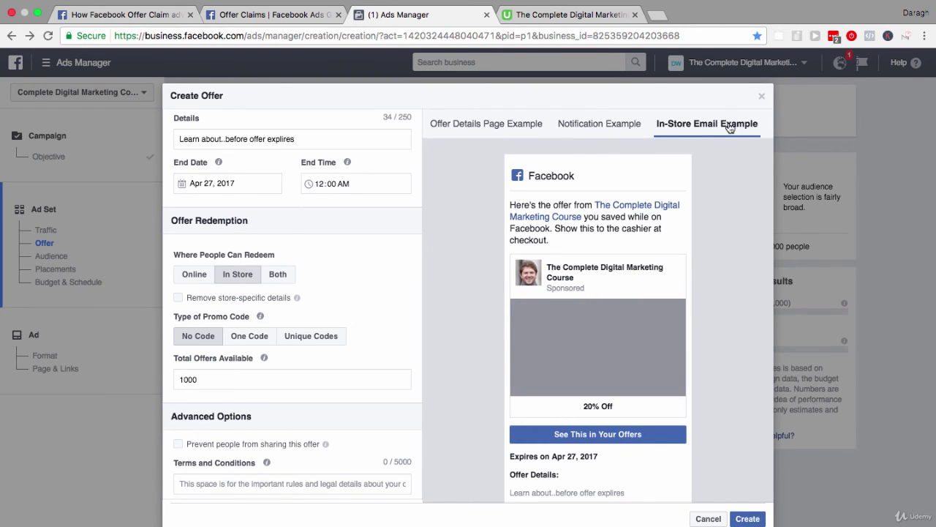
left_click(502, 124)
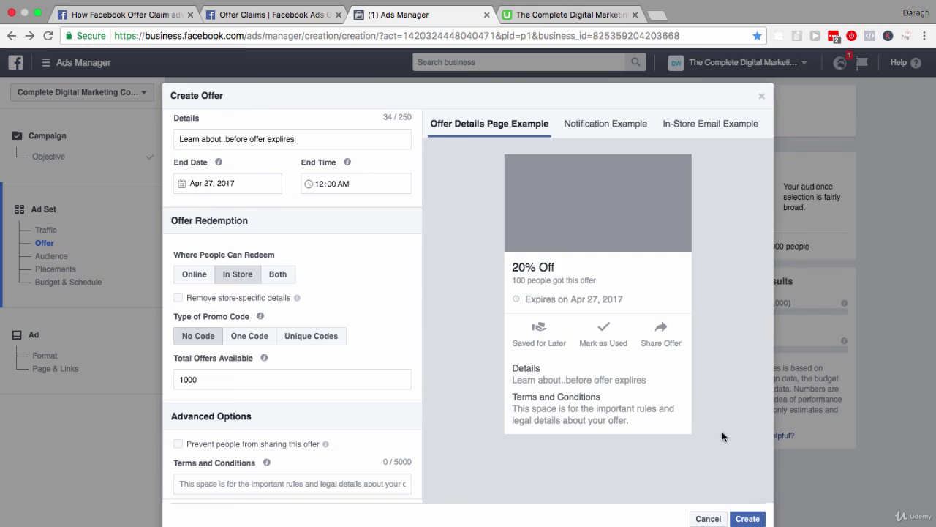
left_click(744, 520)
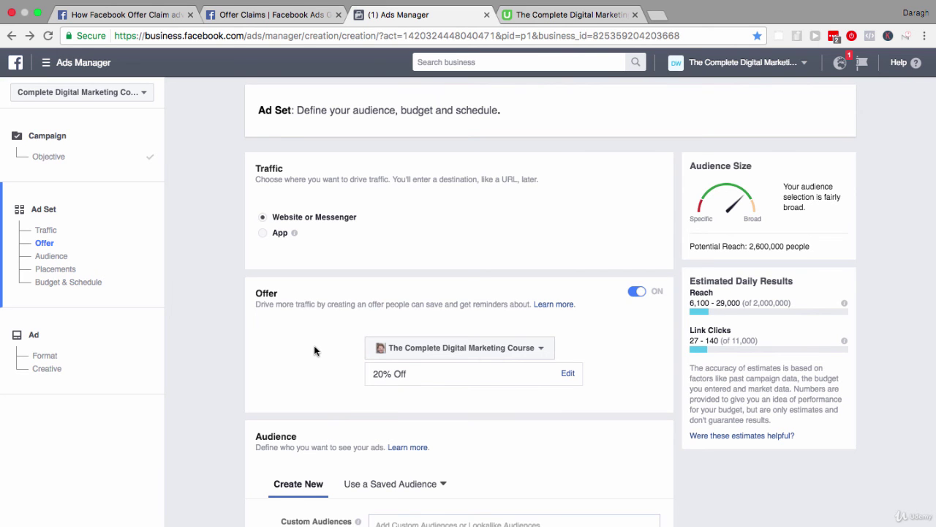
Review the ad set's location, custom and saved audience options, along with its targeting, placements and budget settings
scroll(315, 350, "down", 5)
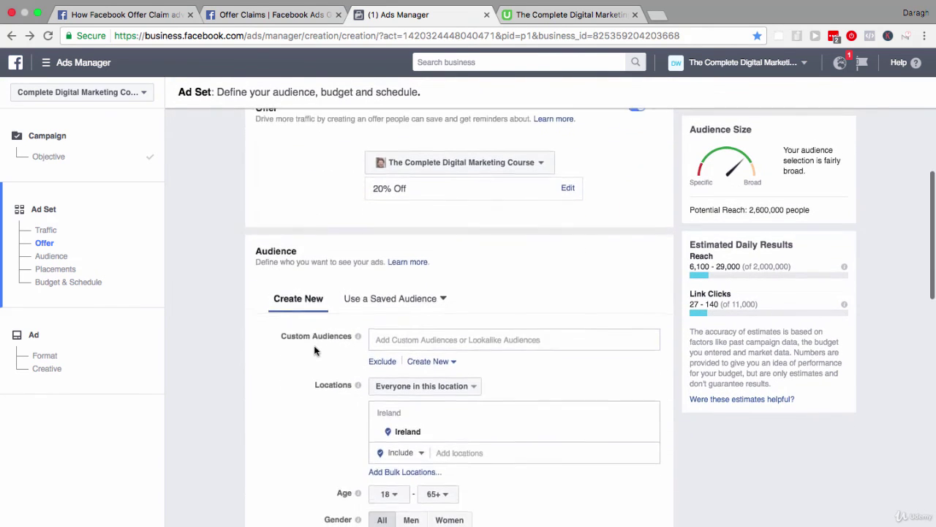
scroll(314, 350, "down", 2)
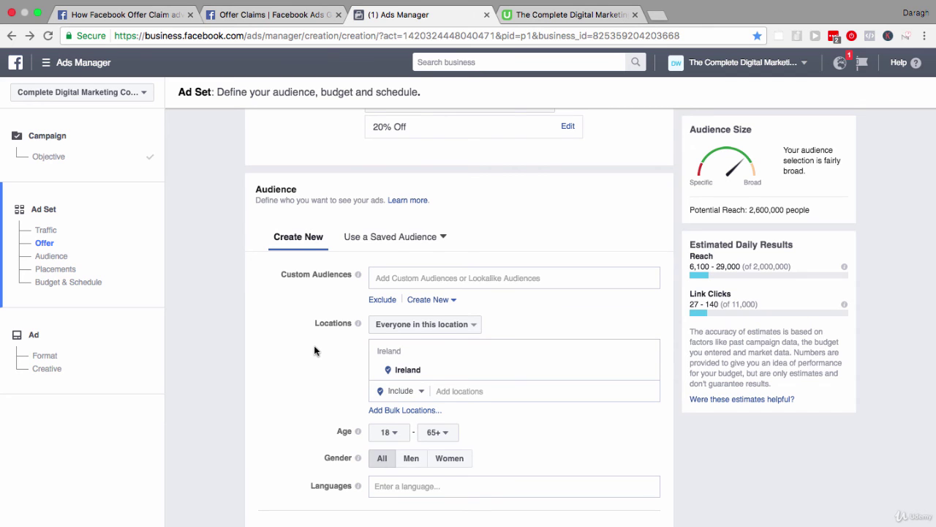
scroll(315, 350, "down", 1)
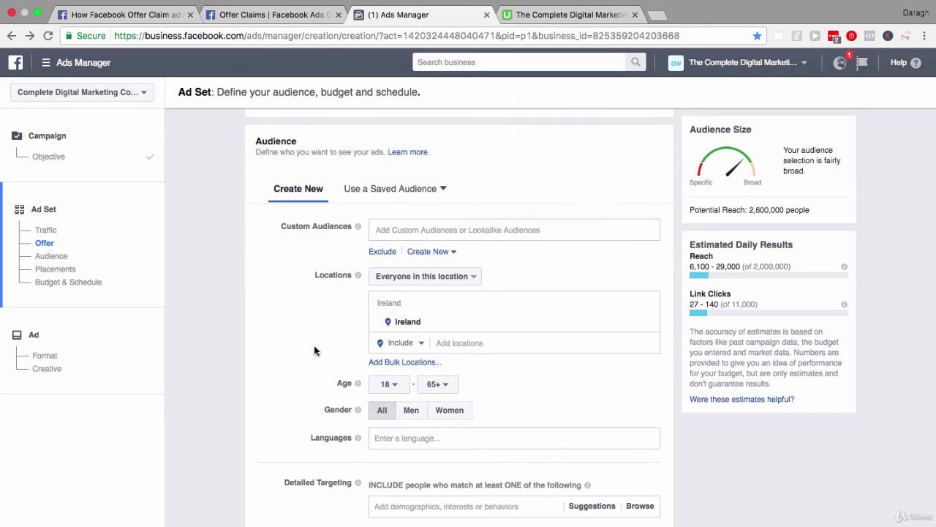
left_click(421, 343)
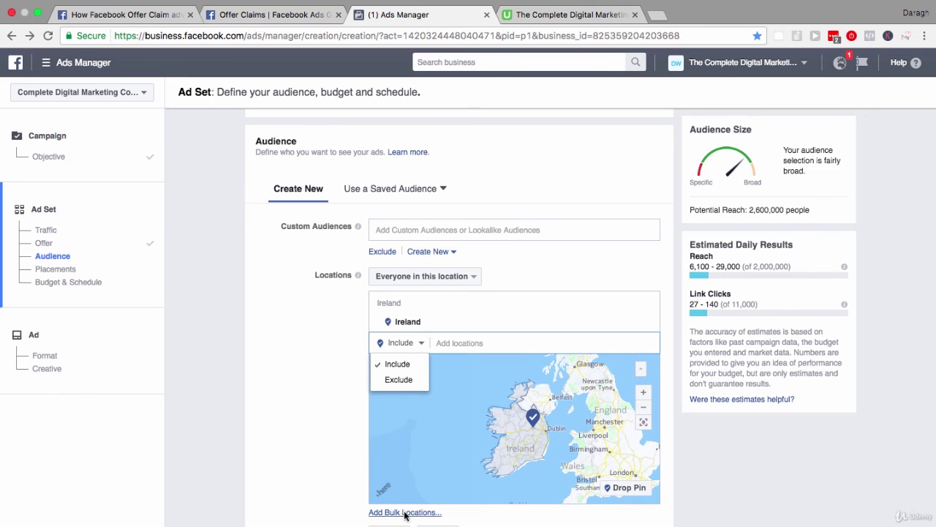
left_click(304, 376)
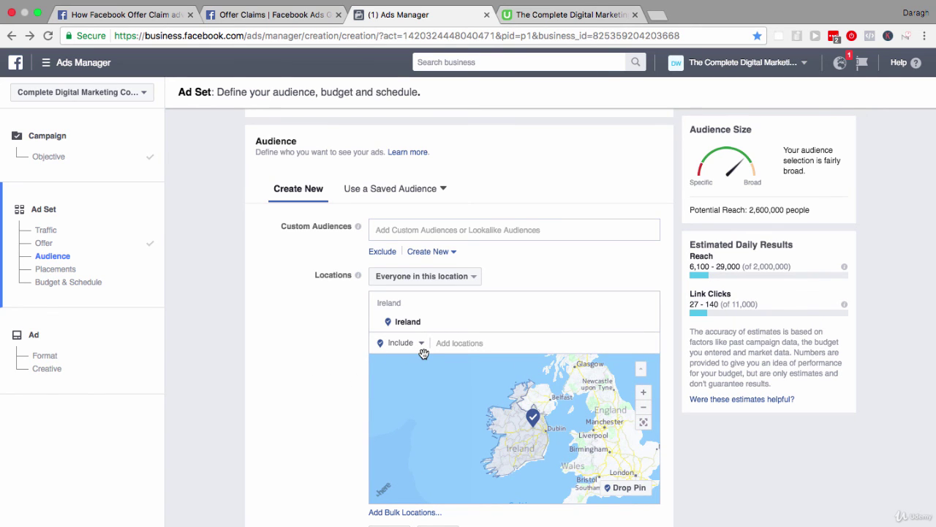
left_click(468, 342)
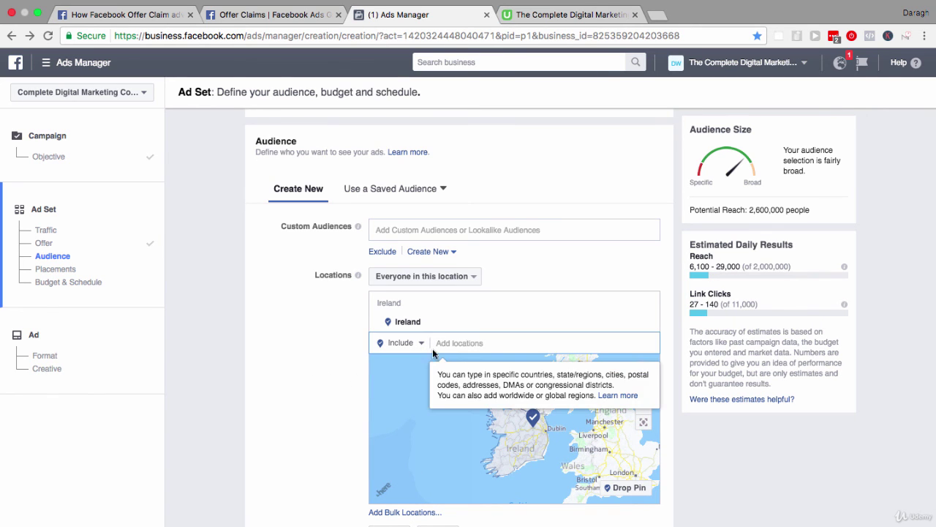
left_click(326, 345)
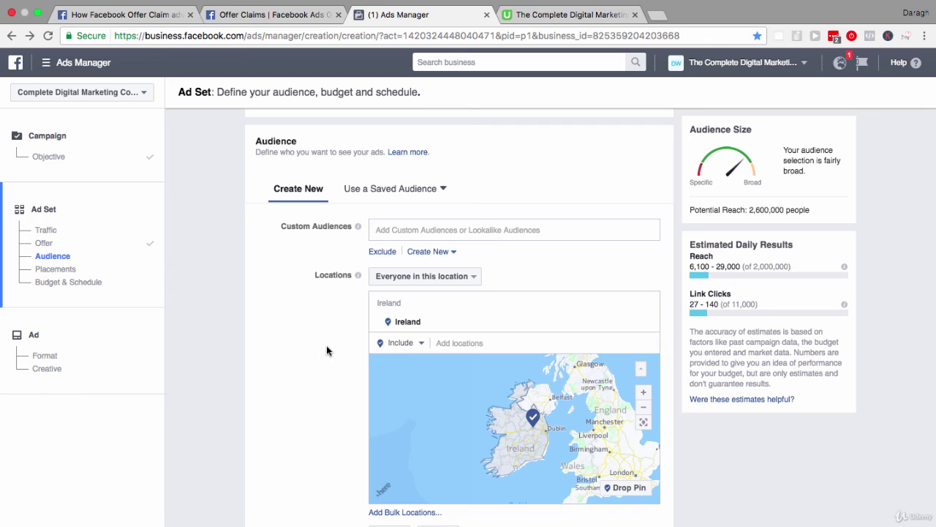
left_click(396, 228)
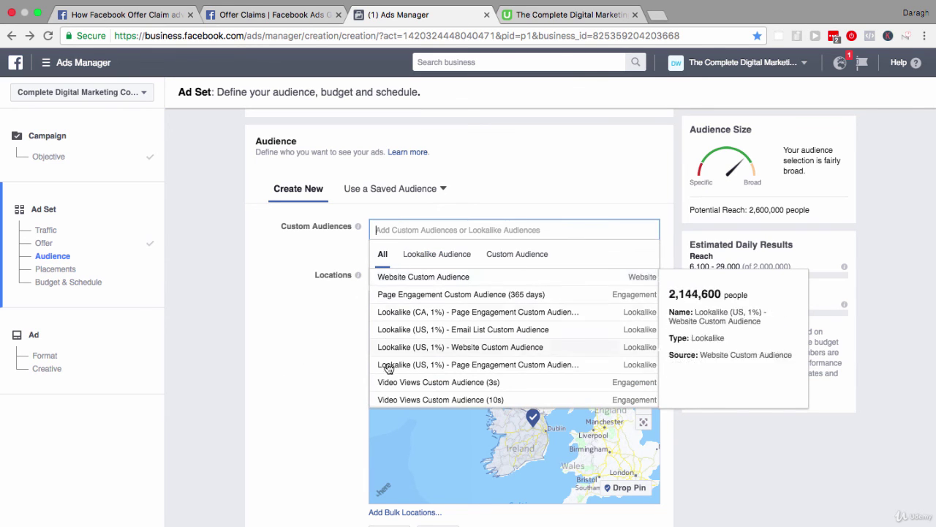
left_click(328, 322)
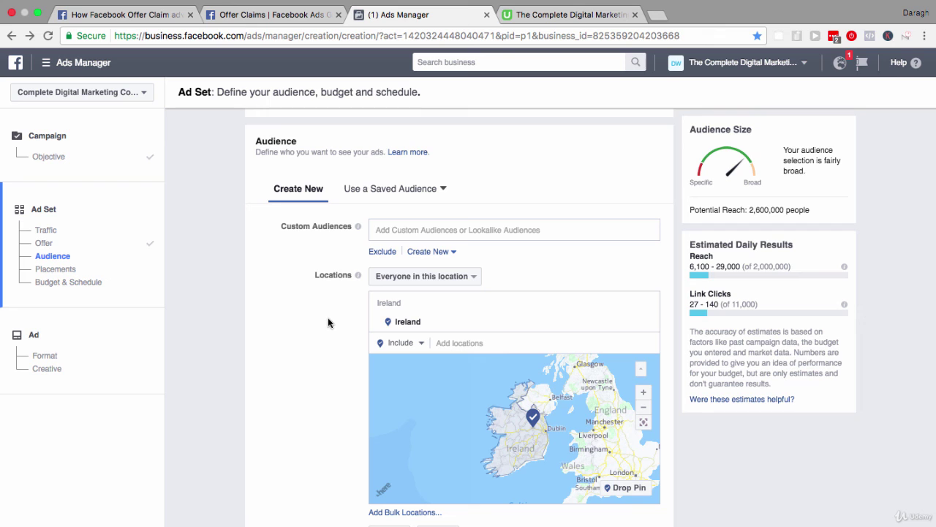
left_click(399, 190)
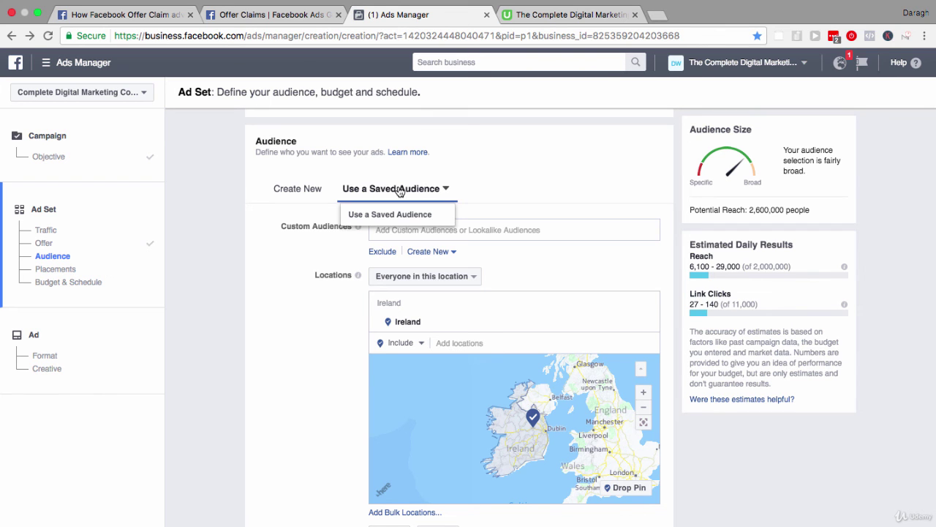
left_click(308, 314)
scroll(308, 315, "down", 5)
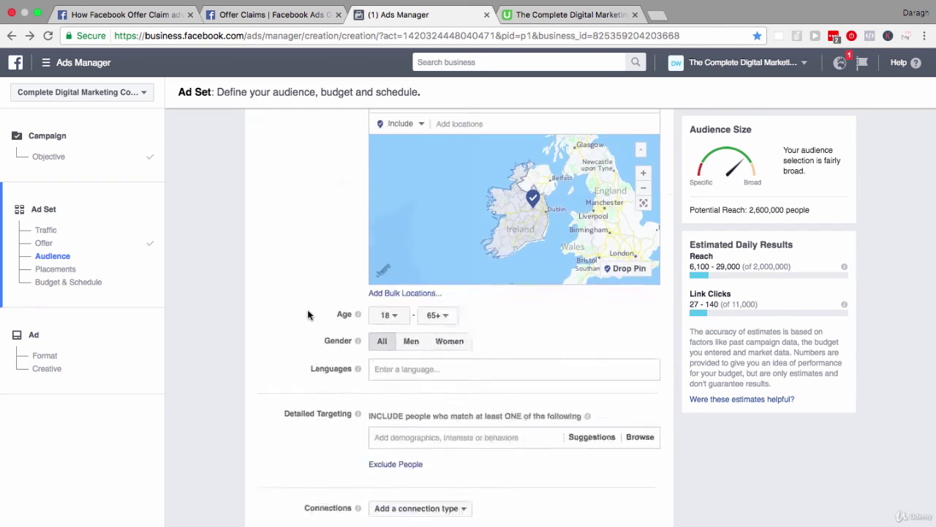
scroll(308, 314, "down", 6)
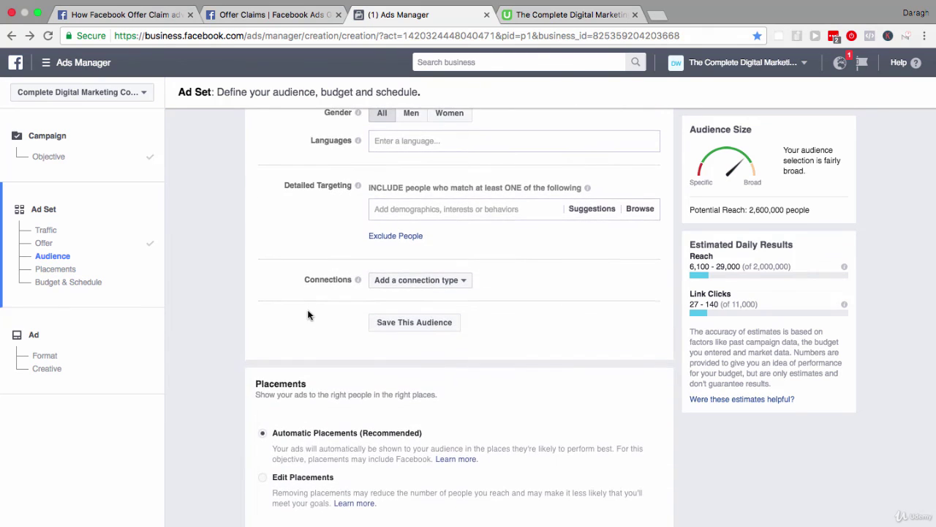
scroll(308, 314, "down", 3)
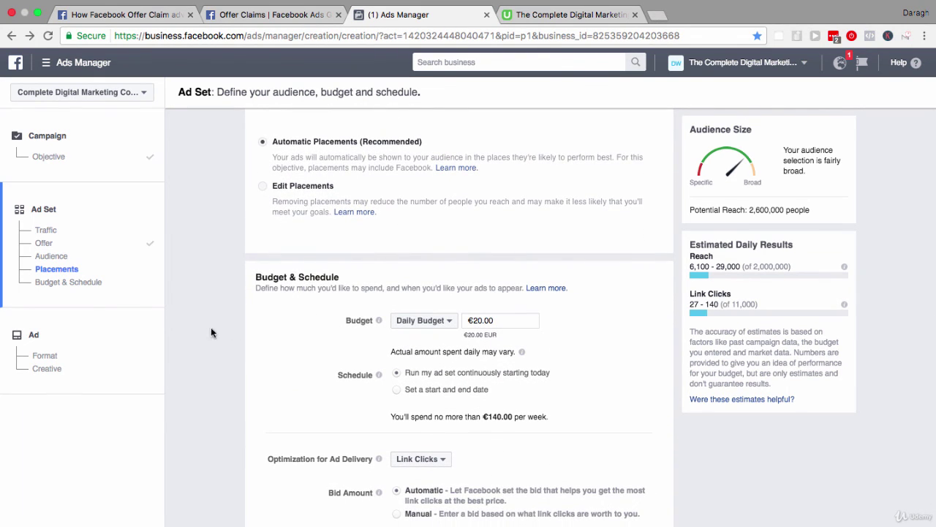
Choose the Single Image format for the ad and add the chalkboard picture with books and pencils from the image library
left_click(92, 342)
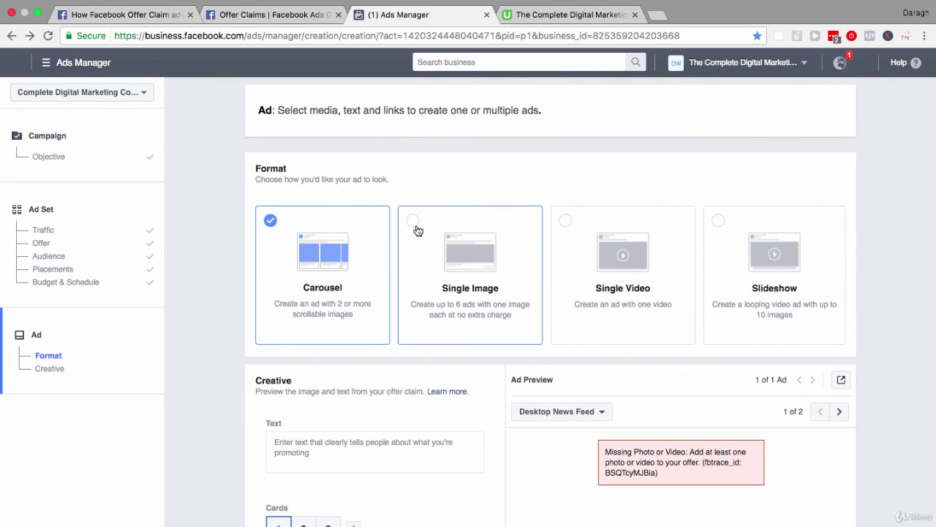
left_click(413, 222)
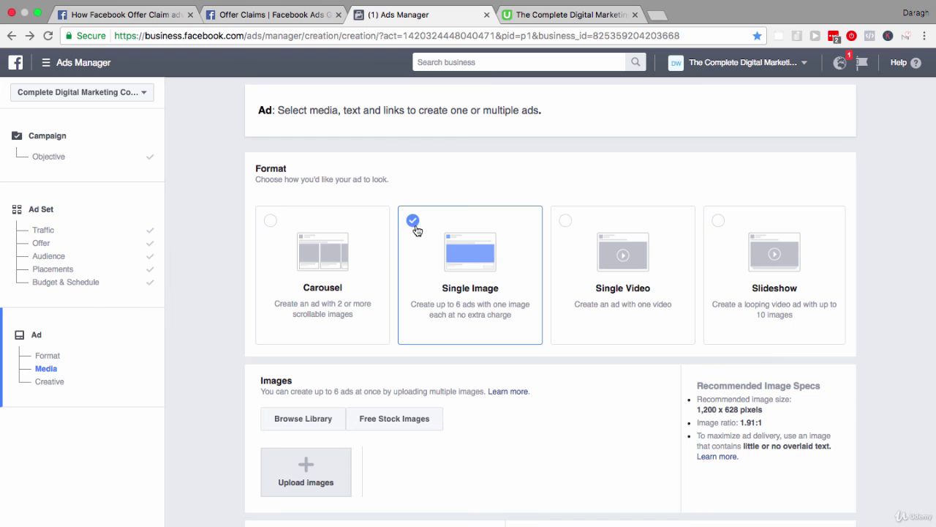
scroll(423, 283, "down", 3)
scroll(423, 283, "down", 2)
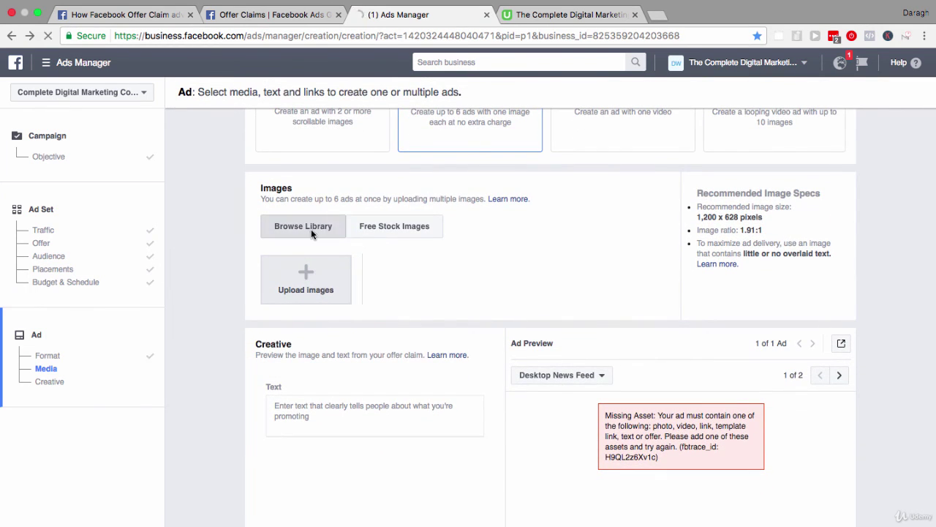
left_click(311, 229)
left_click(279, 247)
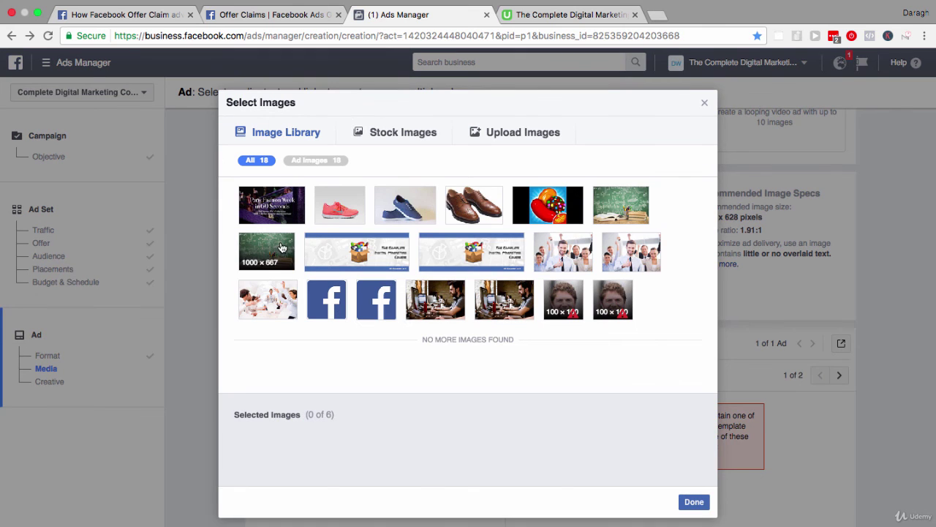
left_click(695, 502)
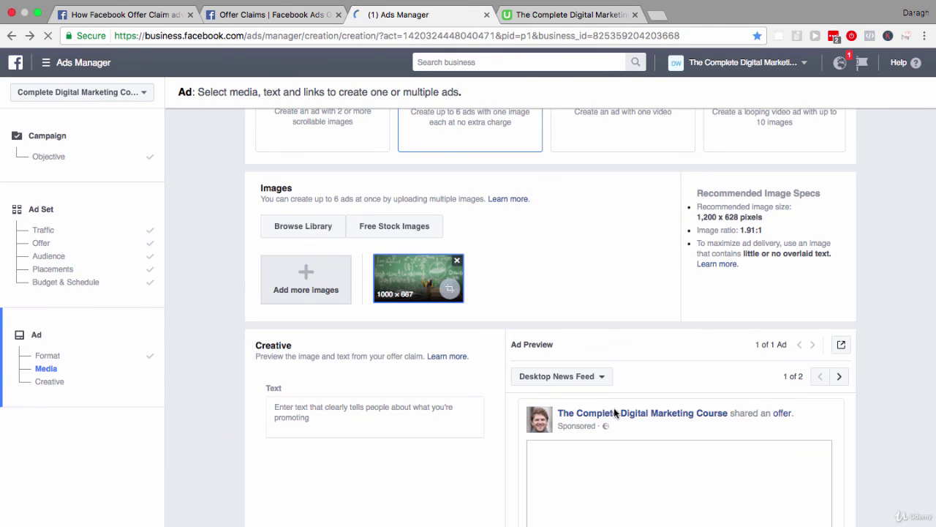
Check the 20% Off ad's desktop news feed preview and return to the Facebook business Offer Claims page
scroll(614, 407, "down", 5)
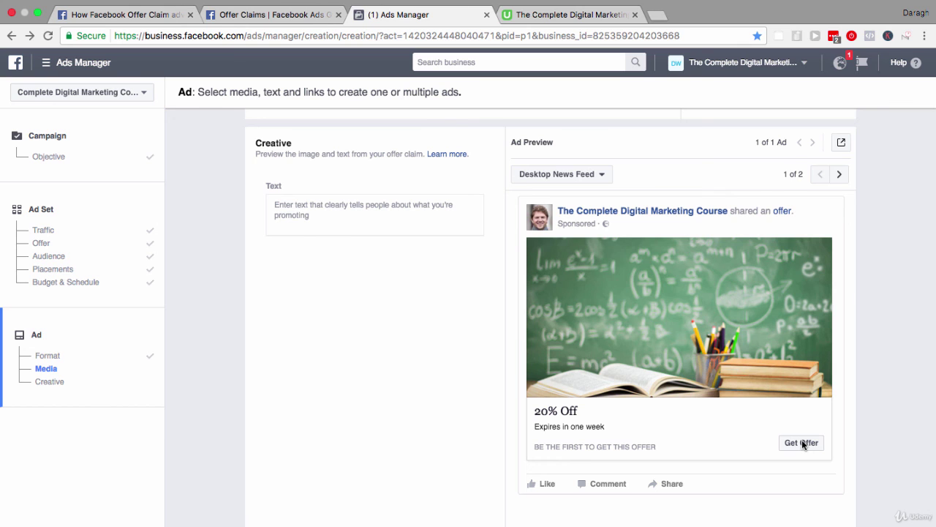
key("super+1")
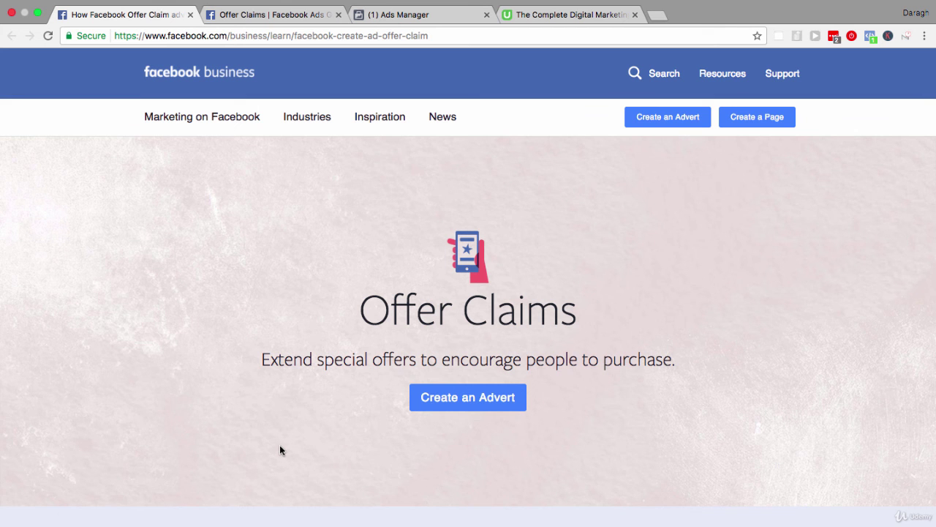